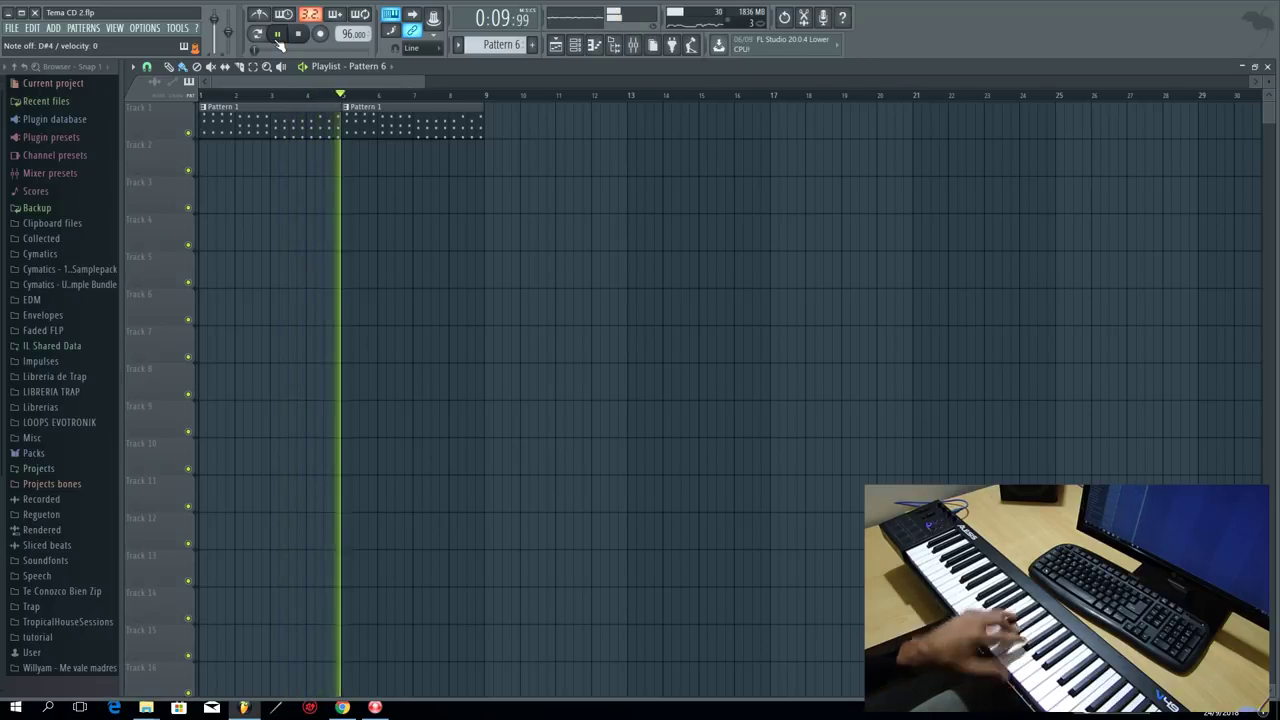
# Step: Stop the playlist and play back the Serum #2 chords of Pattern 2 in the piano roll
pyautogui.press('space')
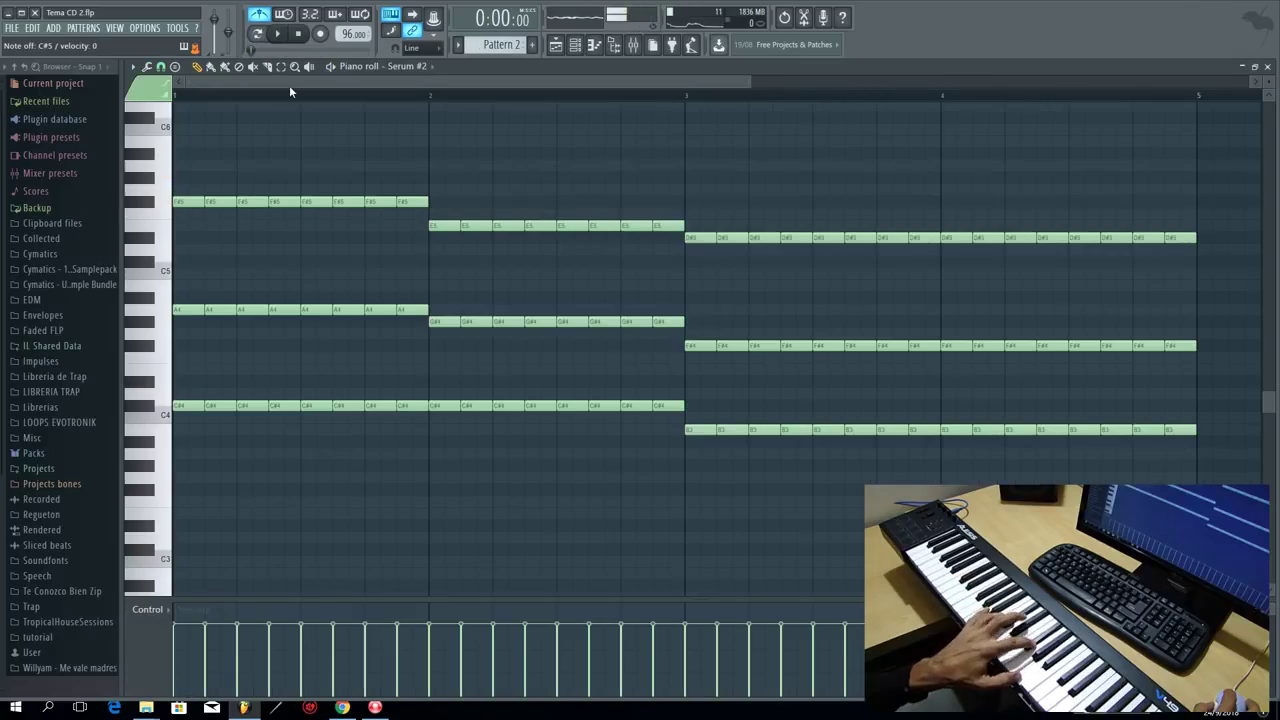
pyautogui.press('space')
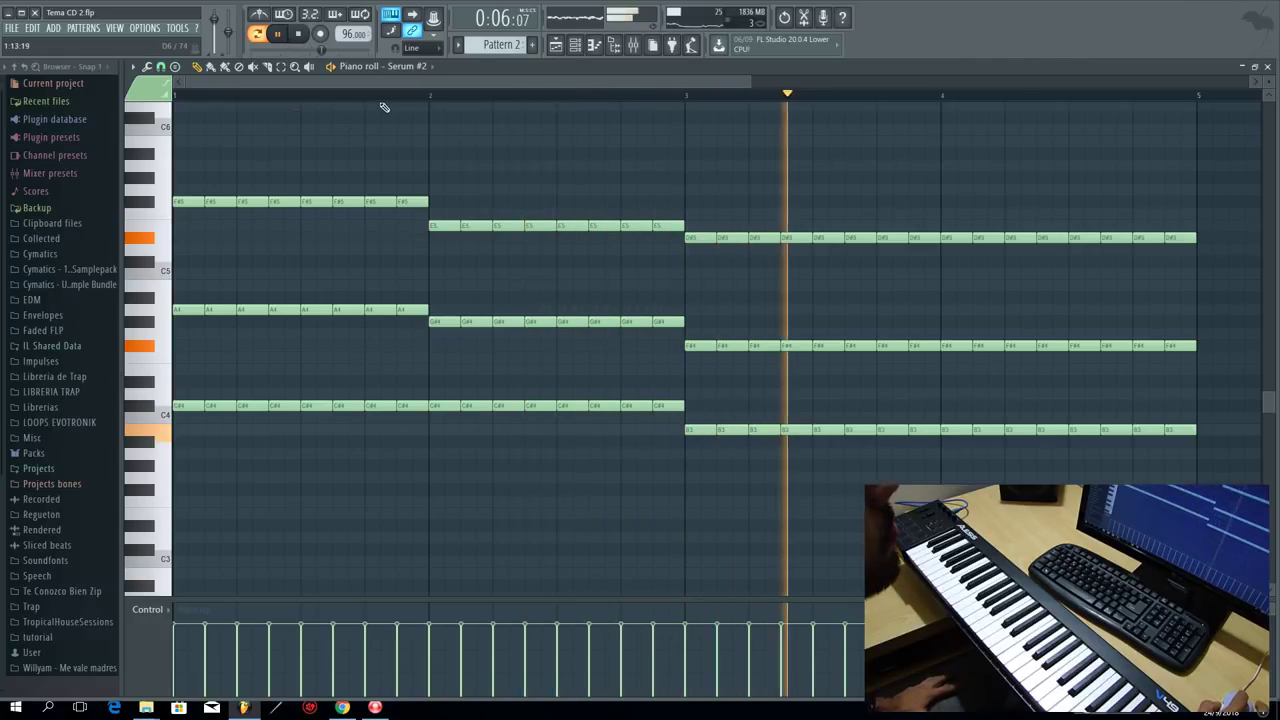
pyautogui.scroll(-1, 390, 105)
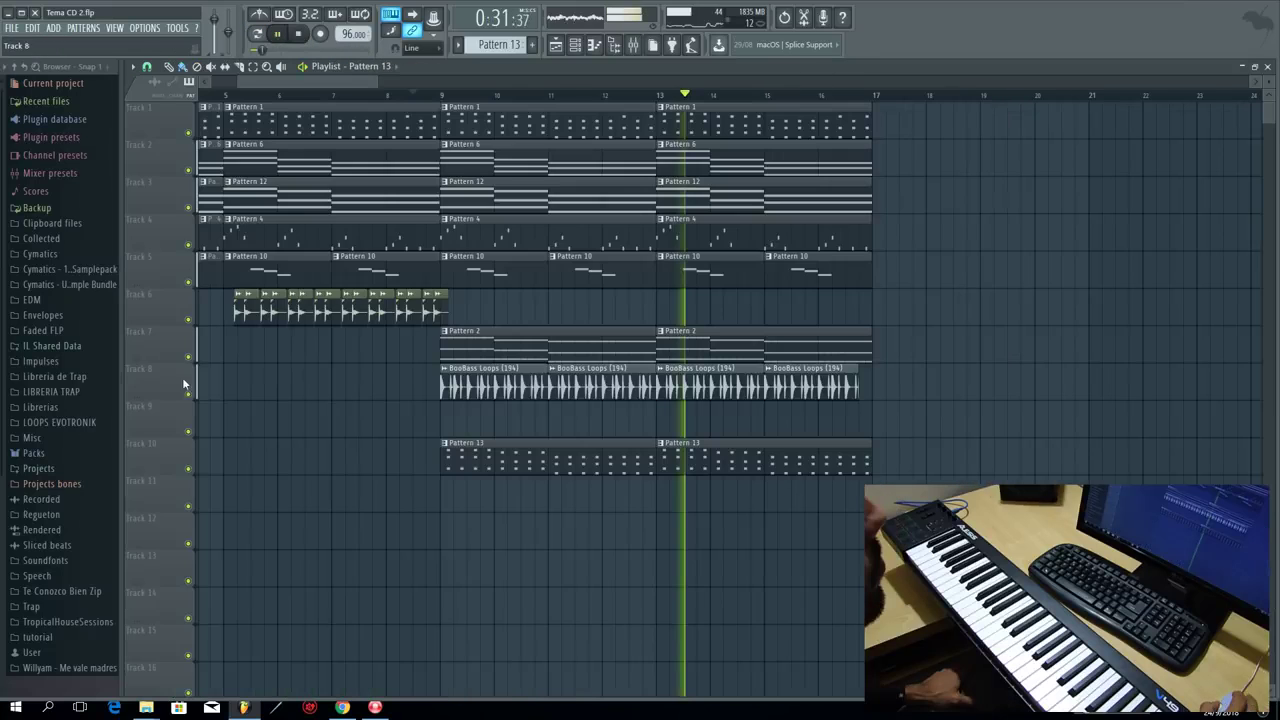
# Step: Solo track 8's BooBass Loops (194), solo track 2's Pattern 6, and restore all tracks to audible
pyautogui.rightClick(189, 395)
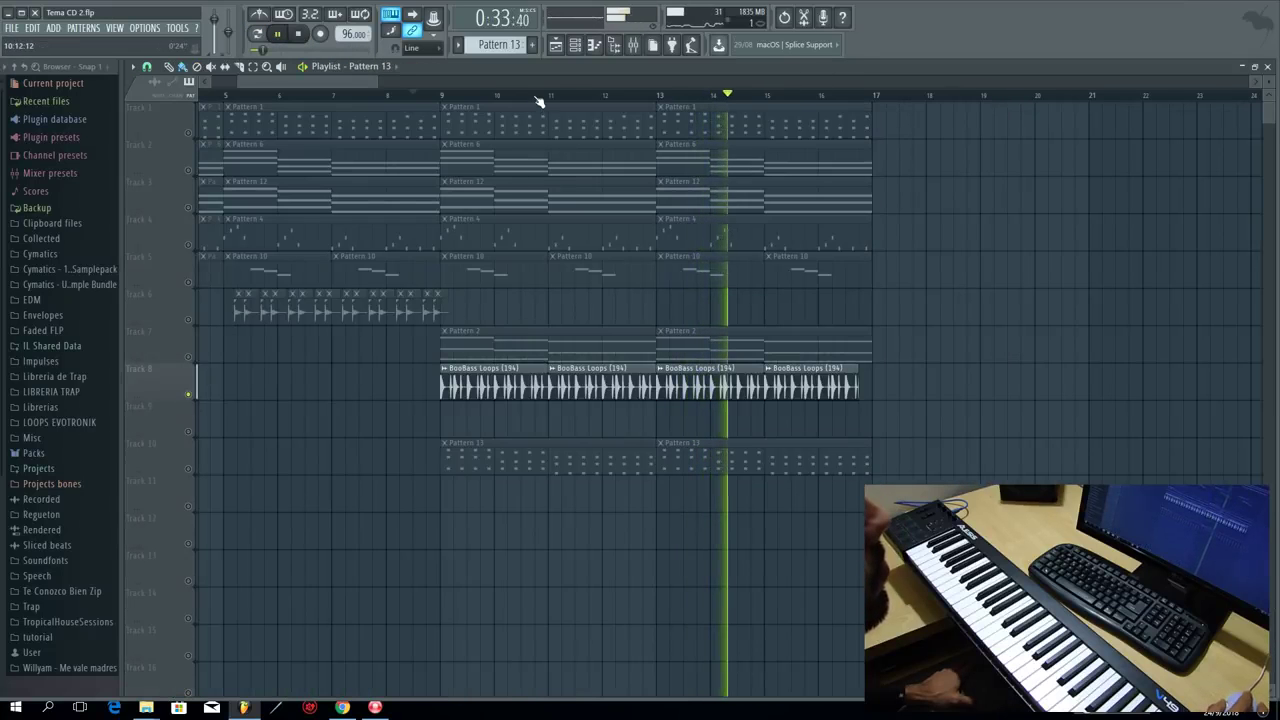
pyautogui.rightClick(188, 173)
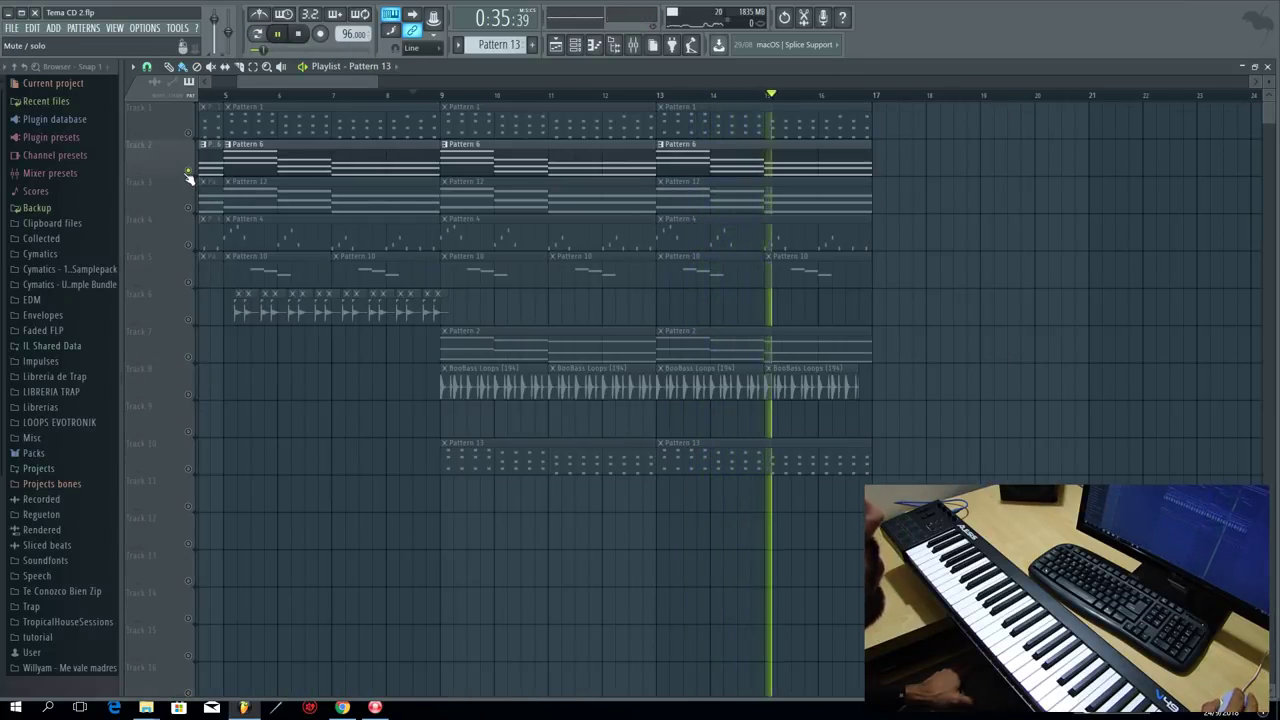
pyautogui.rightClick(188, 173)
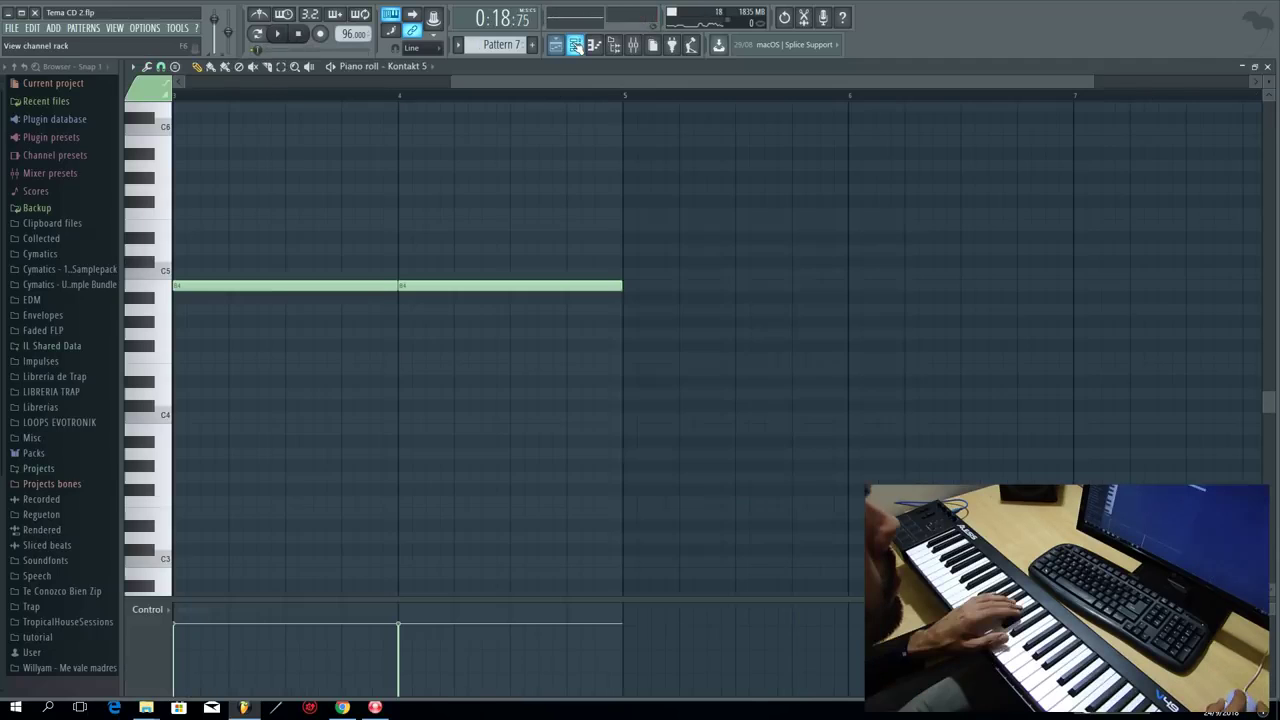
# Step: Play back Pattern 7 and listen to the playlist arrangement from bar 9 with the ReverseFX_Niche_wild riser
pyautogui.click(575, 44)
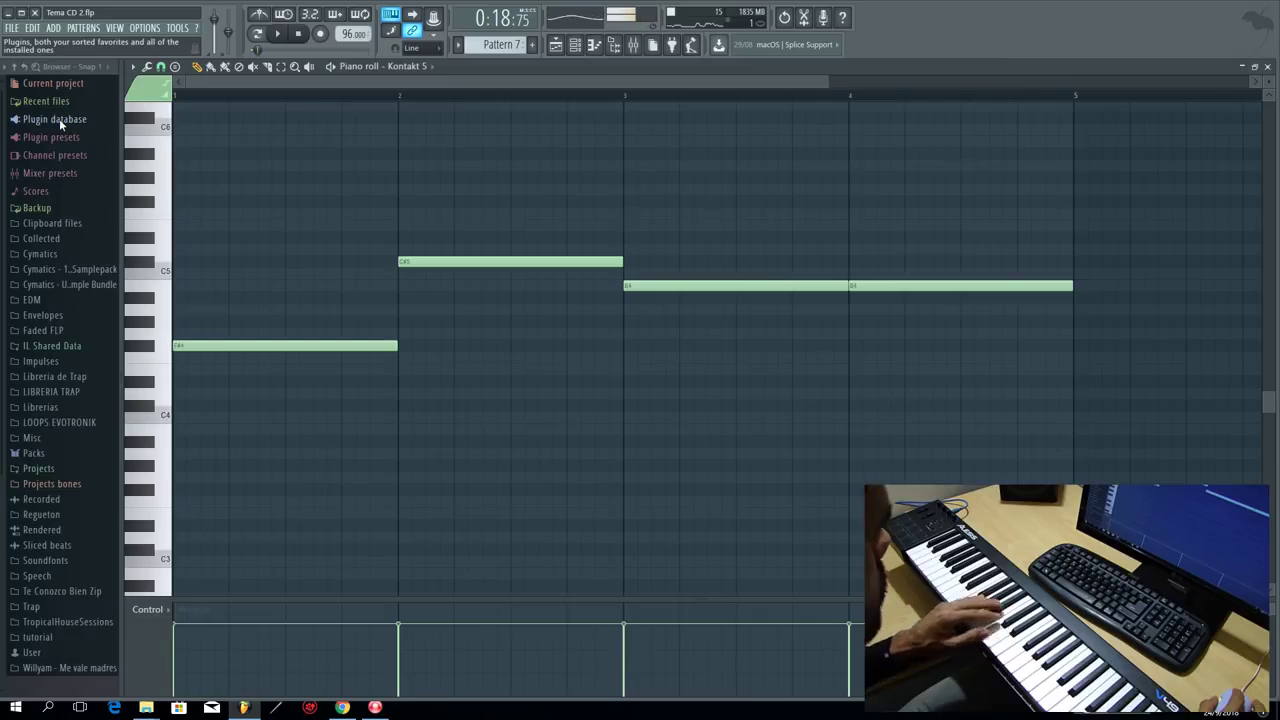
pyautogui.click(279, 35)
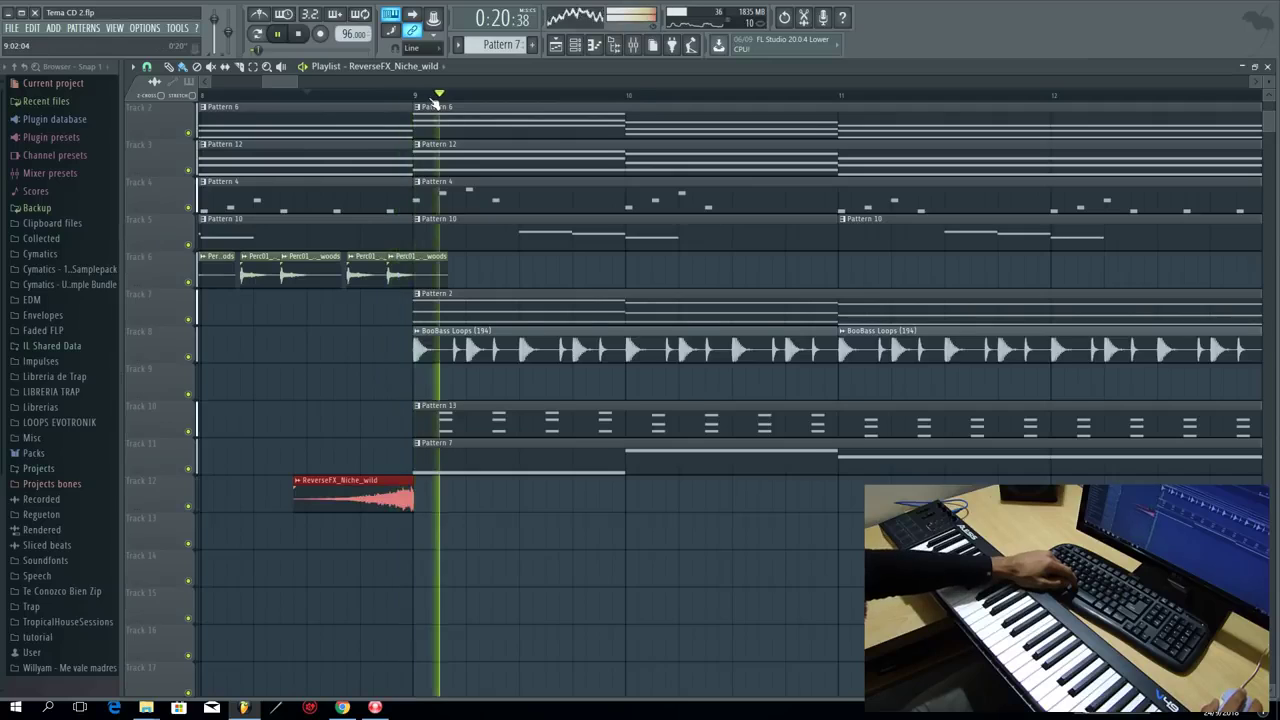
pyautogui.scroll(-3, 433, 103)
pyautogui.scroll(1, 418, 292)
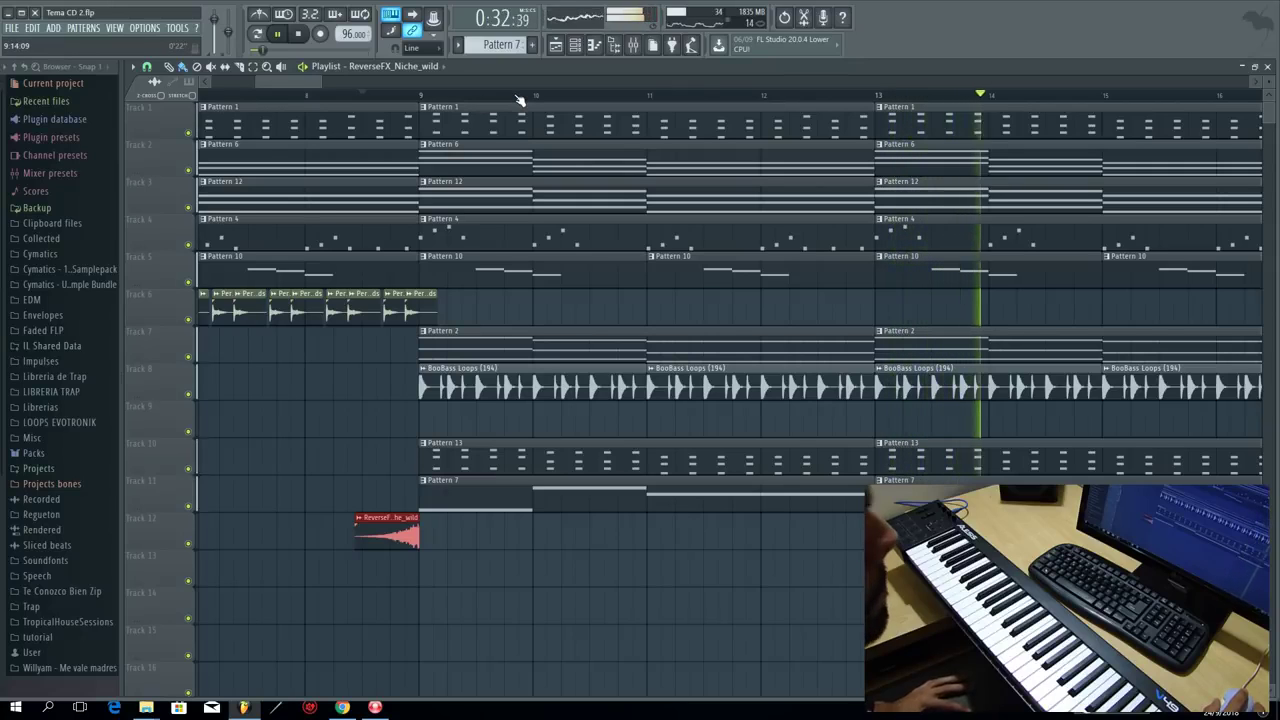
pyautogui.scroll(-2, 520, 100)
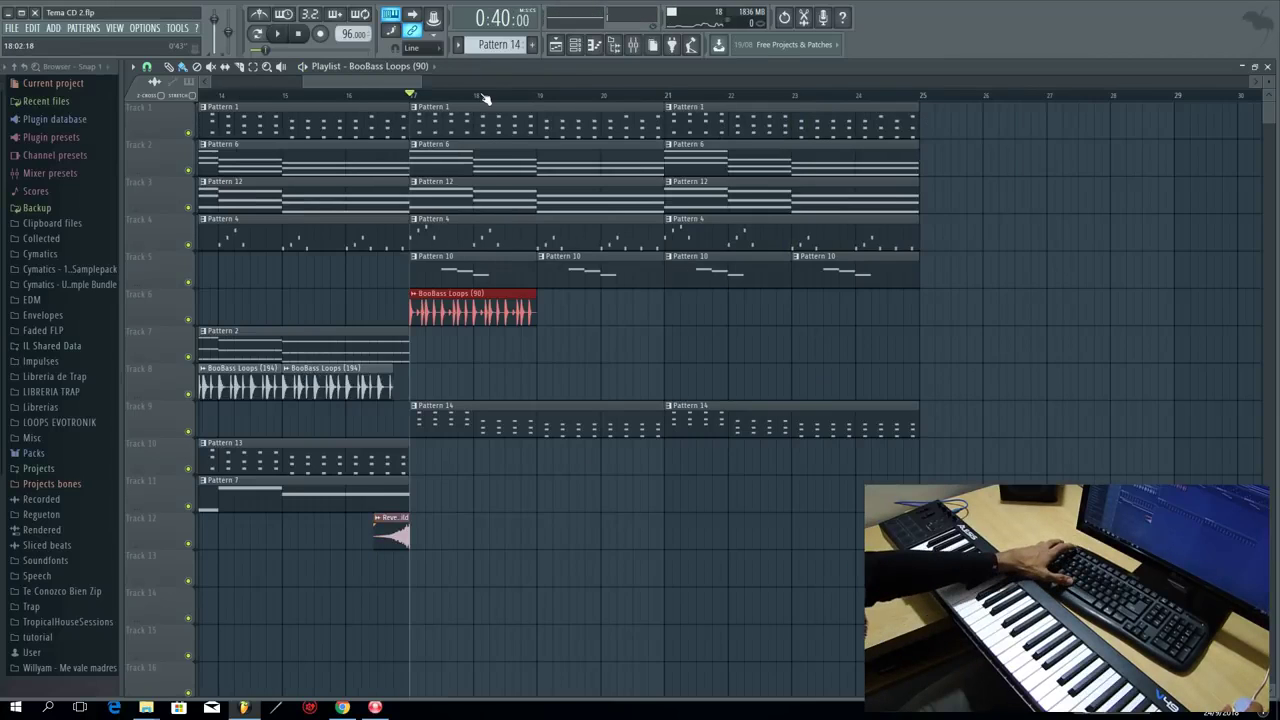
# Step: Place further copies of the BooBass Loops (90) clip on track 6 at bars 19, 21 and 23
pyautogui.scroll(3, 484, 98)
pyautogui.click(652, 312)
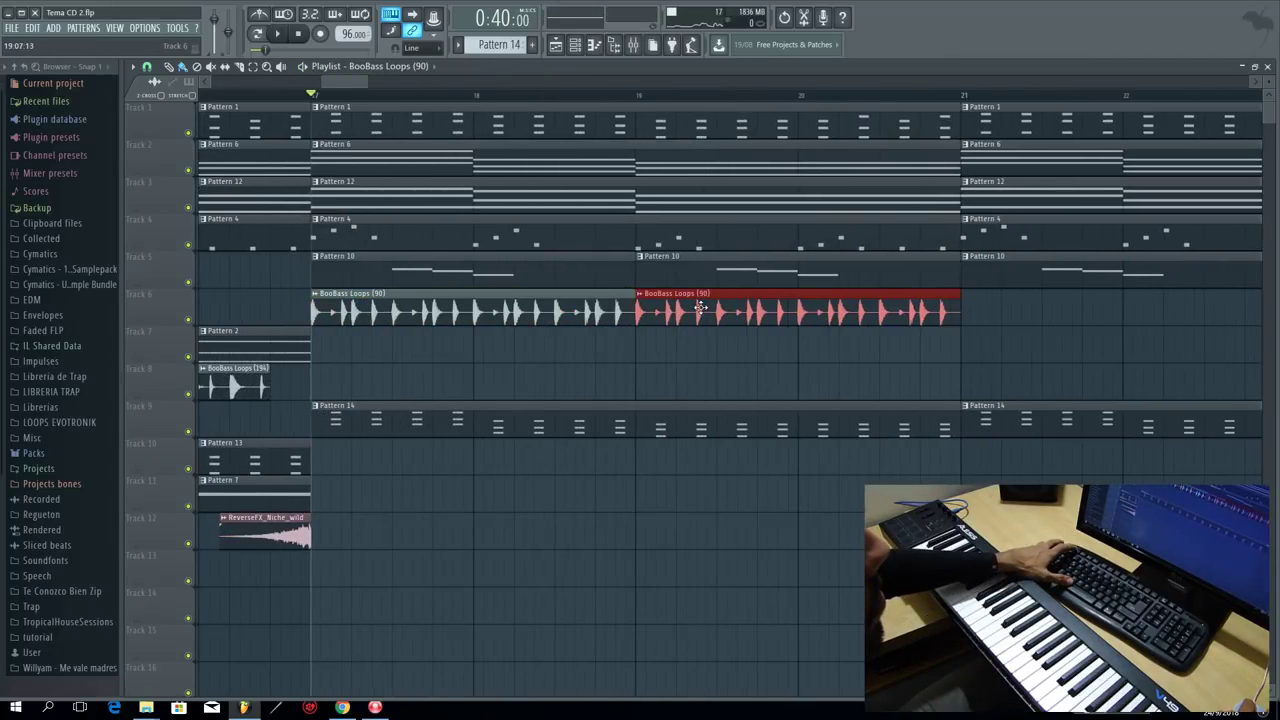
pyautogui.click(998, 311)
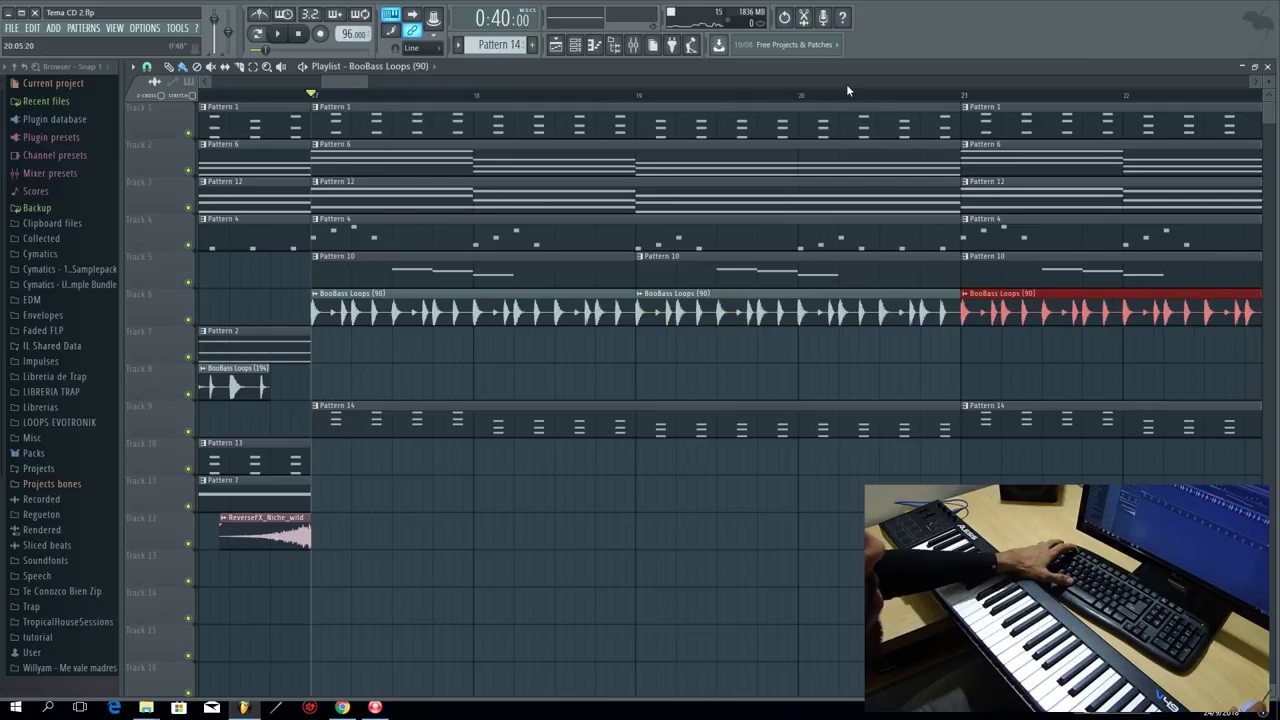
pyautogui.scroll(-2, 846, 91)
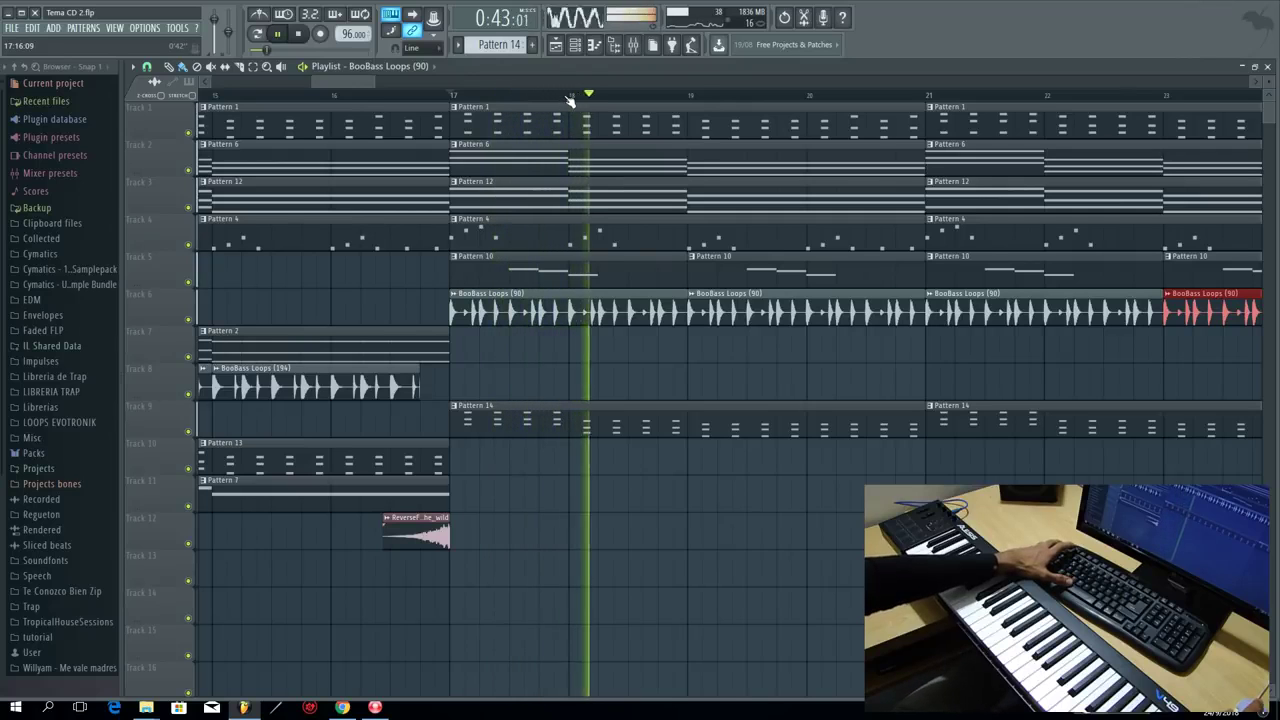
pyautogui.scroll(-1, 568, 101)
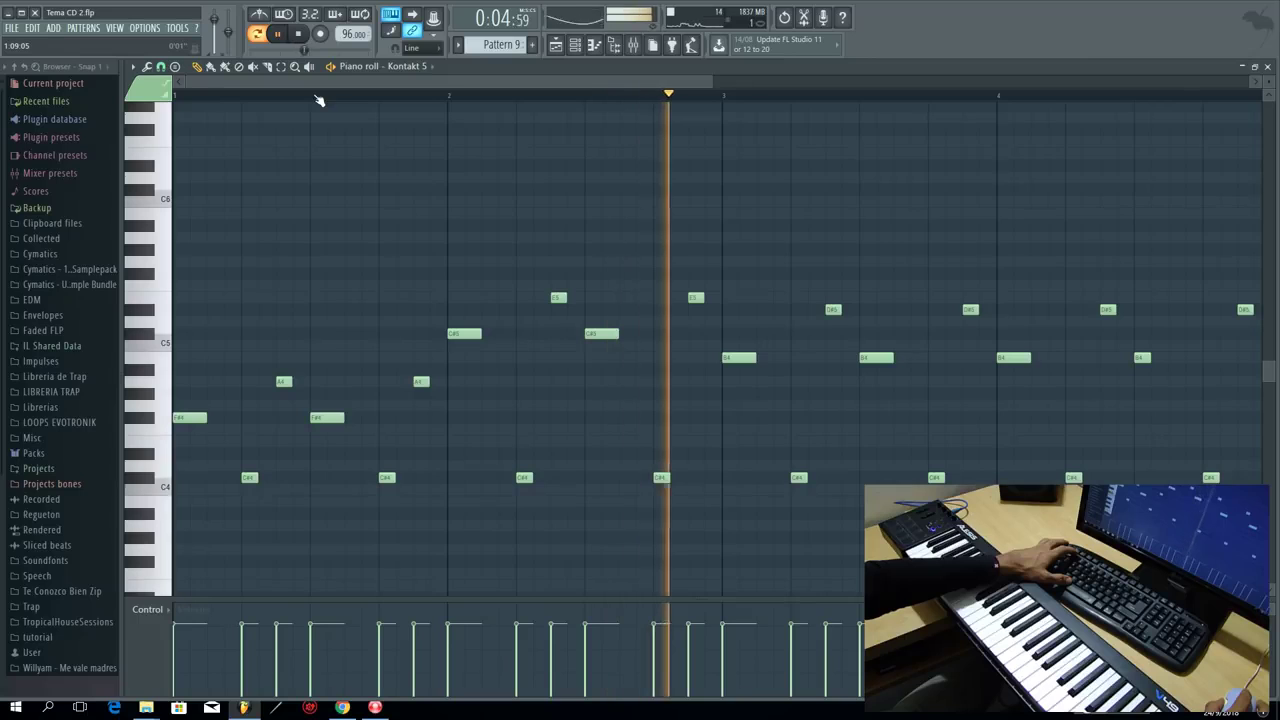
# Step: Examine the rest of Pattern 9's Kontakt 5 melody during playback, stop it, and return to the playlist
pyautogui.moveTo(330, 80); pyautogui.dragTo(565, 80)
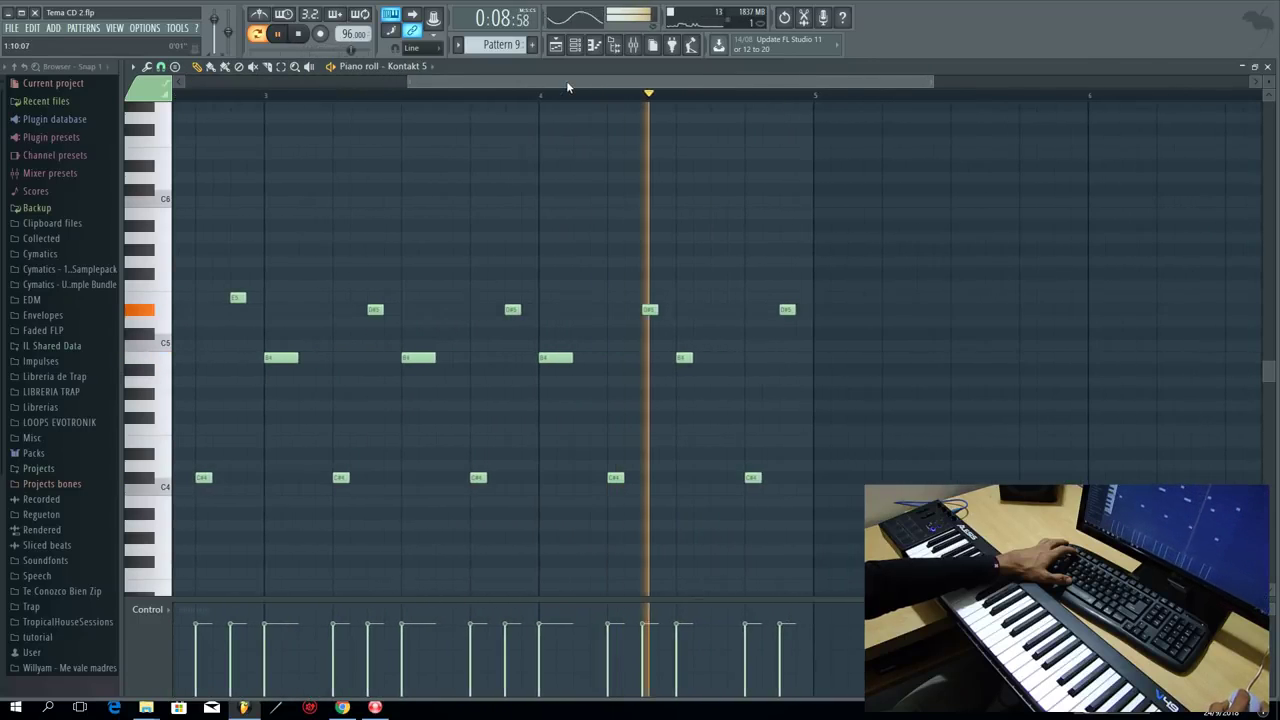
pyautogui.press('space')
pyautogui.click(556, 45)
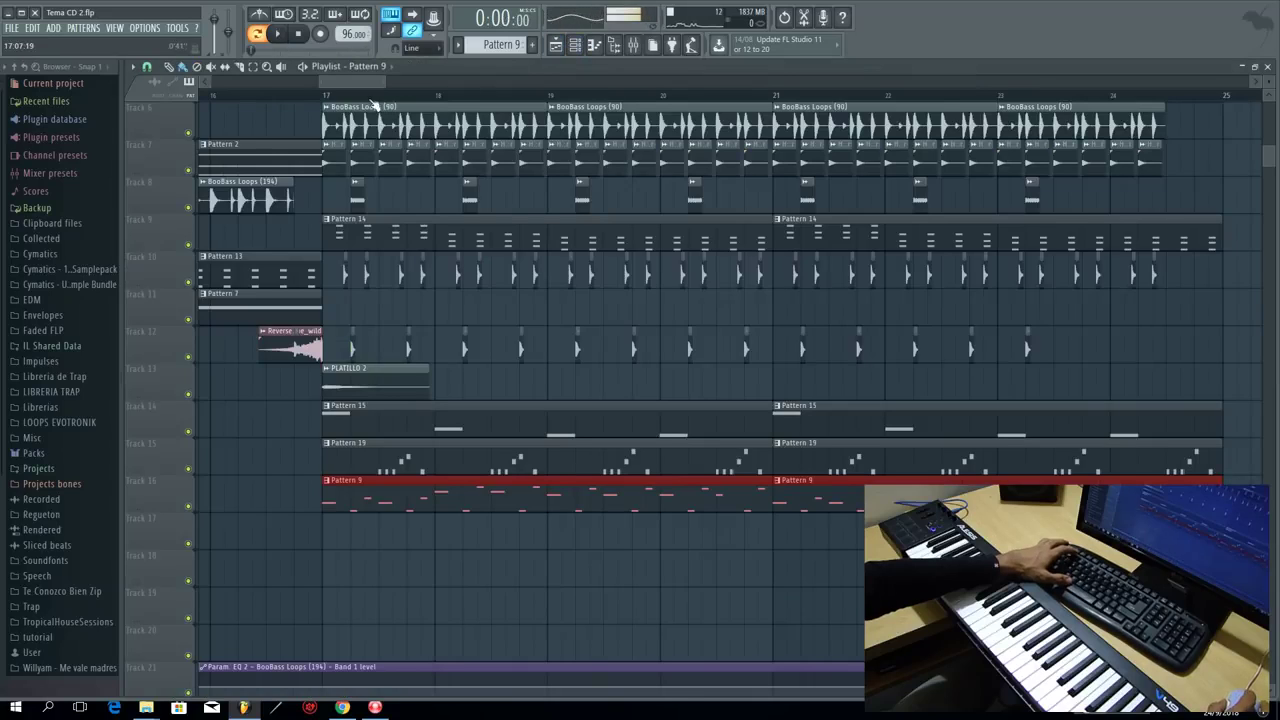
# Step: Play the playlist section from bar 17 to hear Pattern 9 together with the tracks above it
pyautogui.press('space')
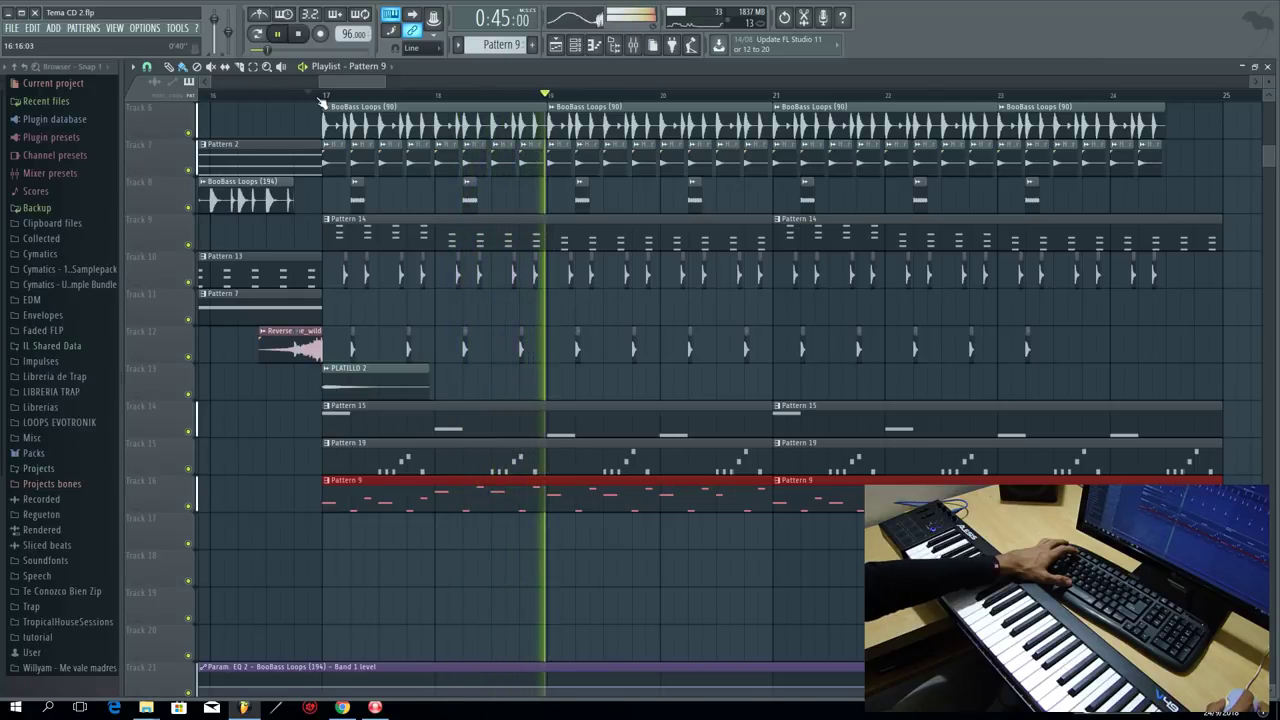
pyautogui.scroll(4, 352, 130)
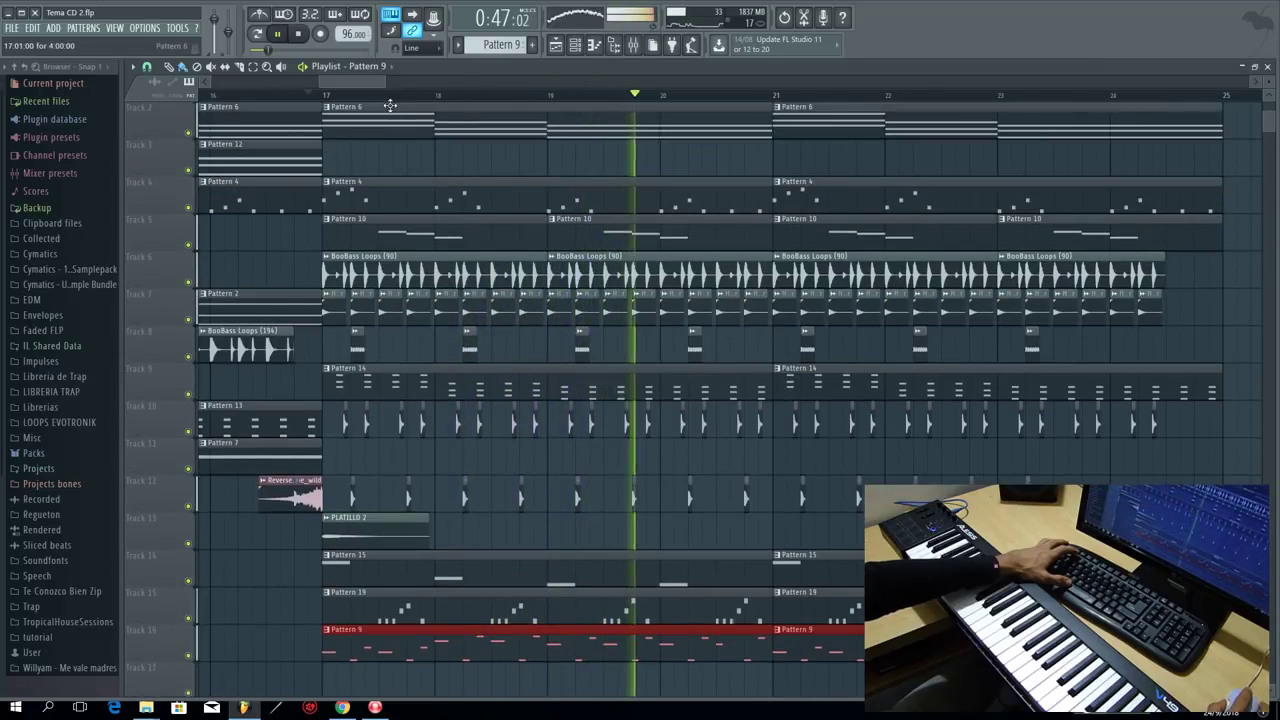
pyautogui.scroll(-1, 384, 90)
pyautogui.moveTo(375, 82); pyautogui.dragTo(391, 83)
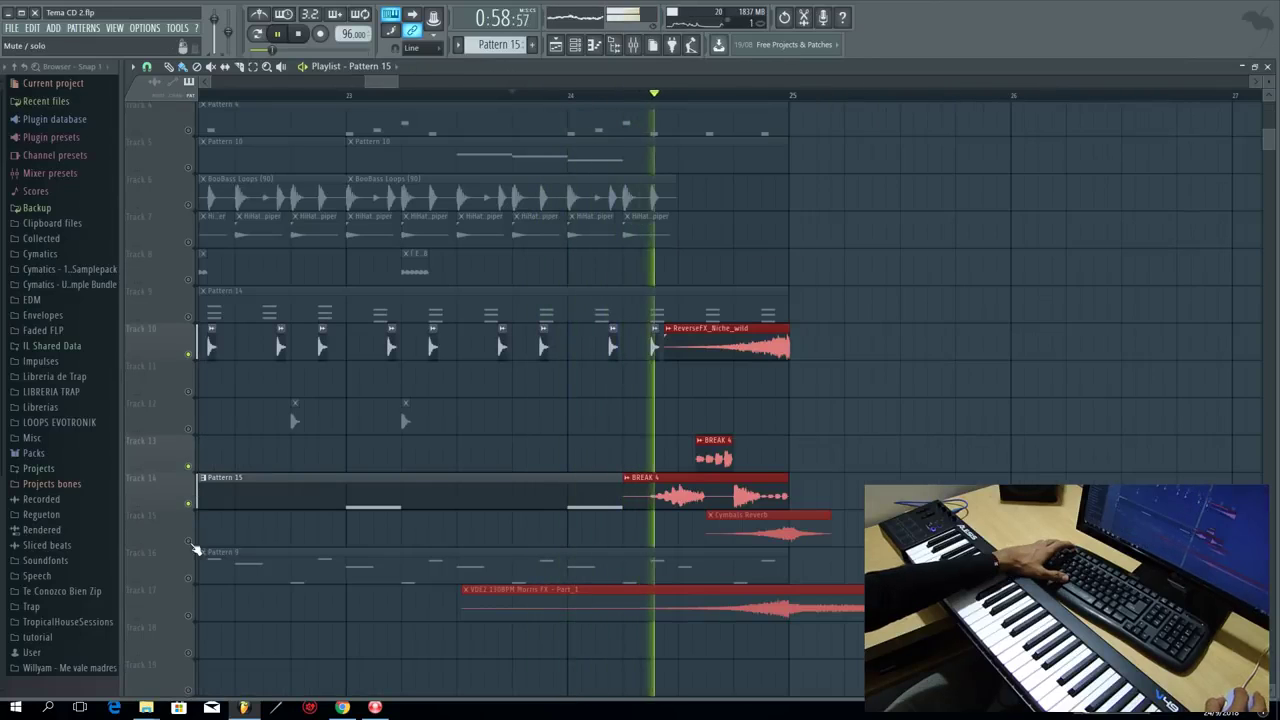
# Step: Unmute tracks 16 and 17, and play the transition effects before bar 25 with track 16 muted again
pyautogui.click(189, 579)
pyautogui.click(188, 615)
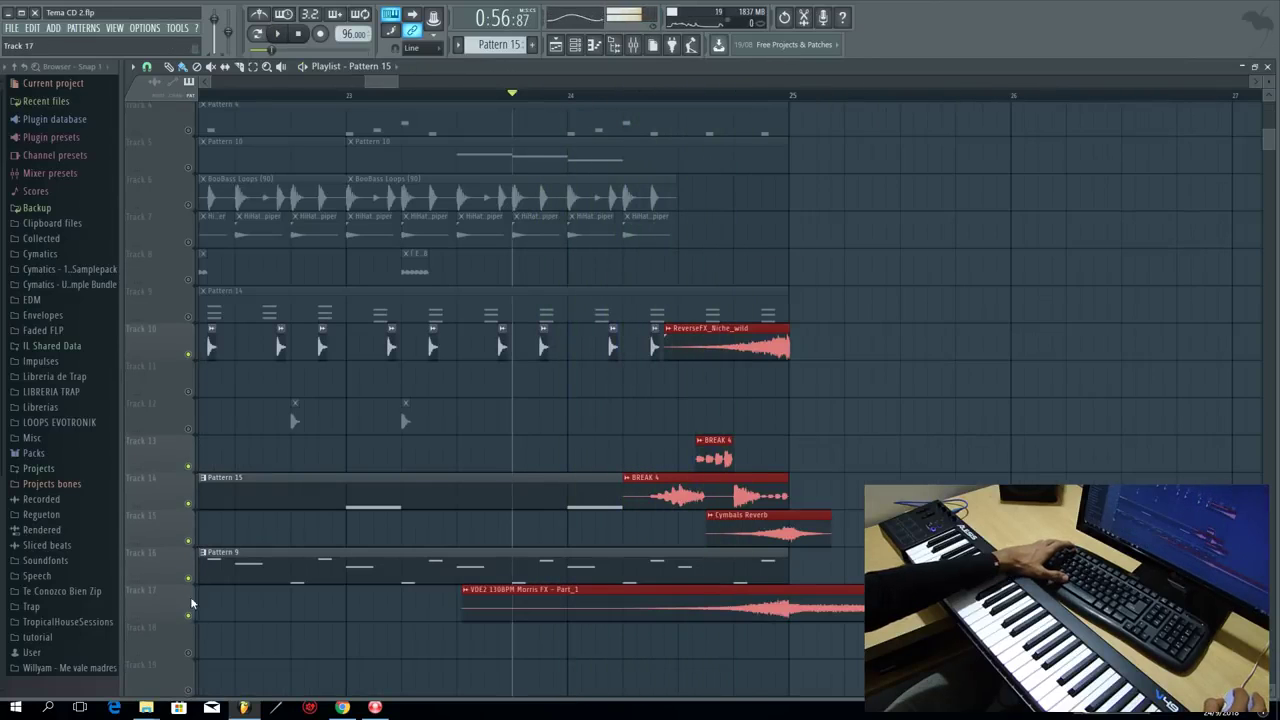
pyautogui.press('space')
pyautogui.click(189, 579)
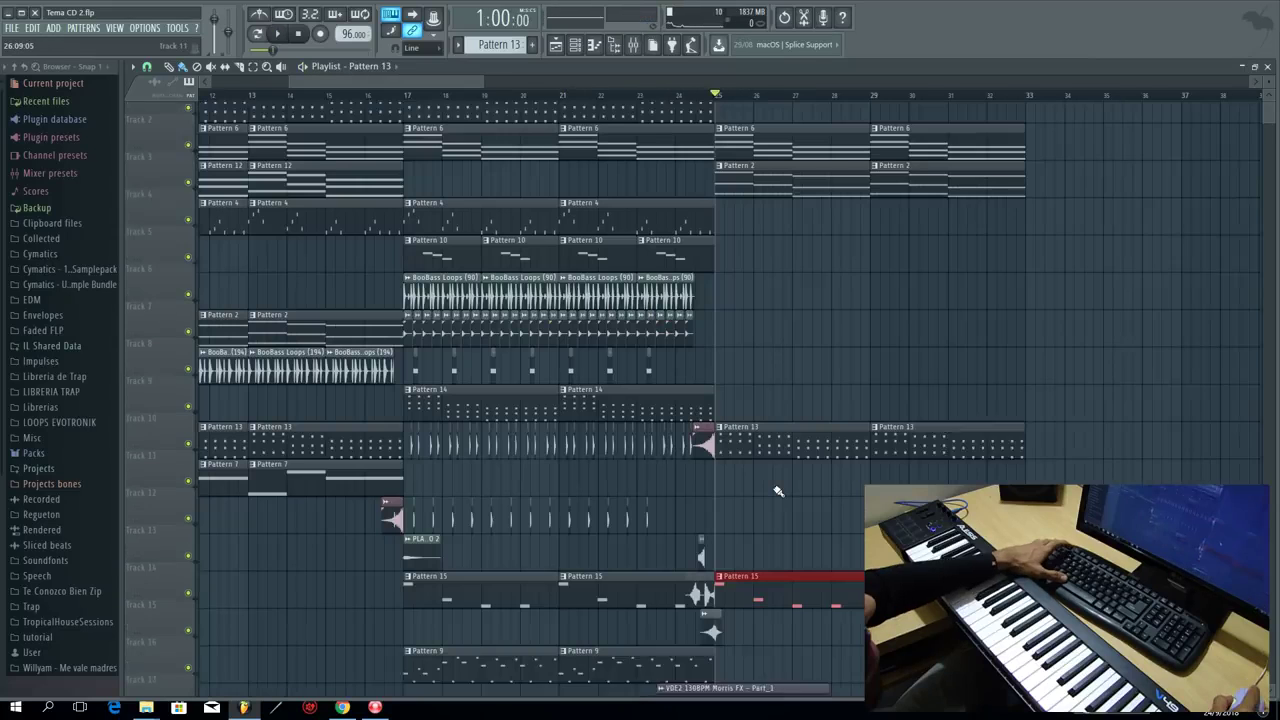
# Step: Play the new section from bar 25 with the Kick 1 clips and Pattern 8
pyautogui.scroll(1, 778, 491)
pyautogui.press('space')
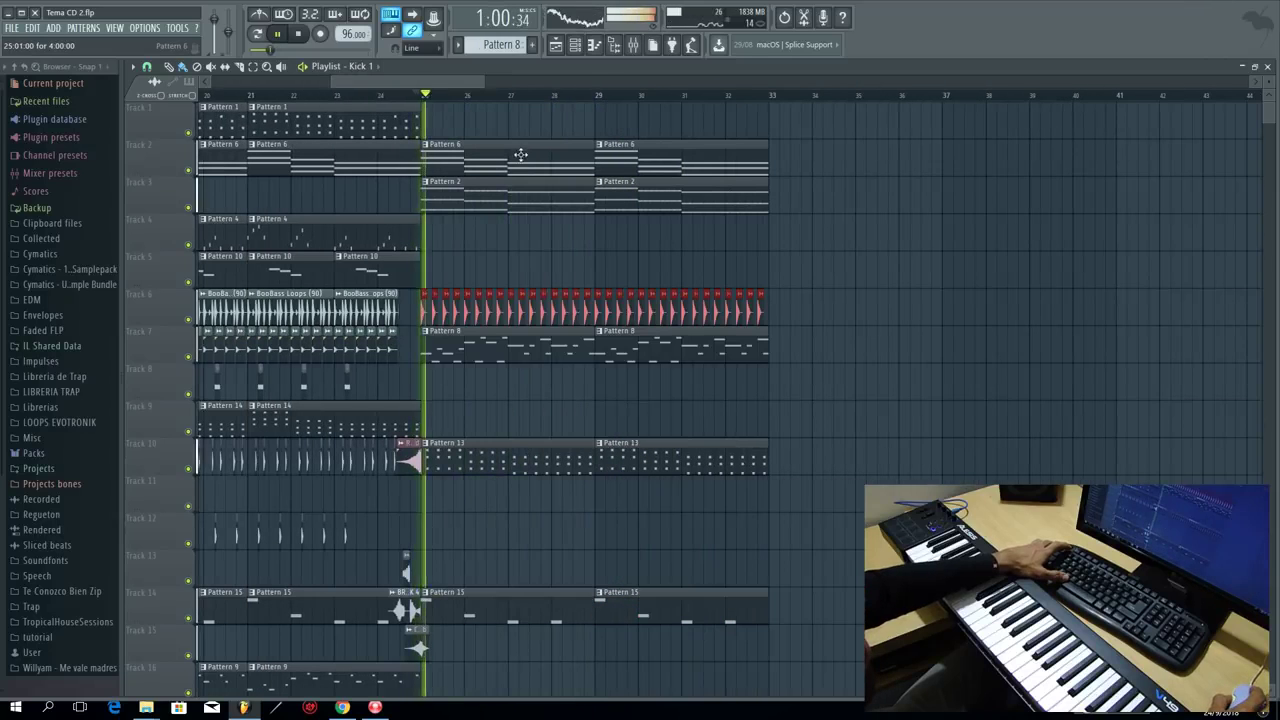
pyautogui.click(567, 266)
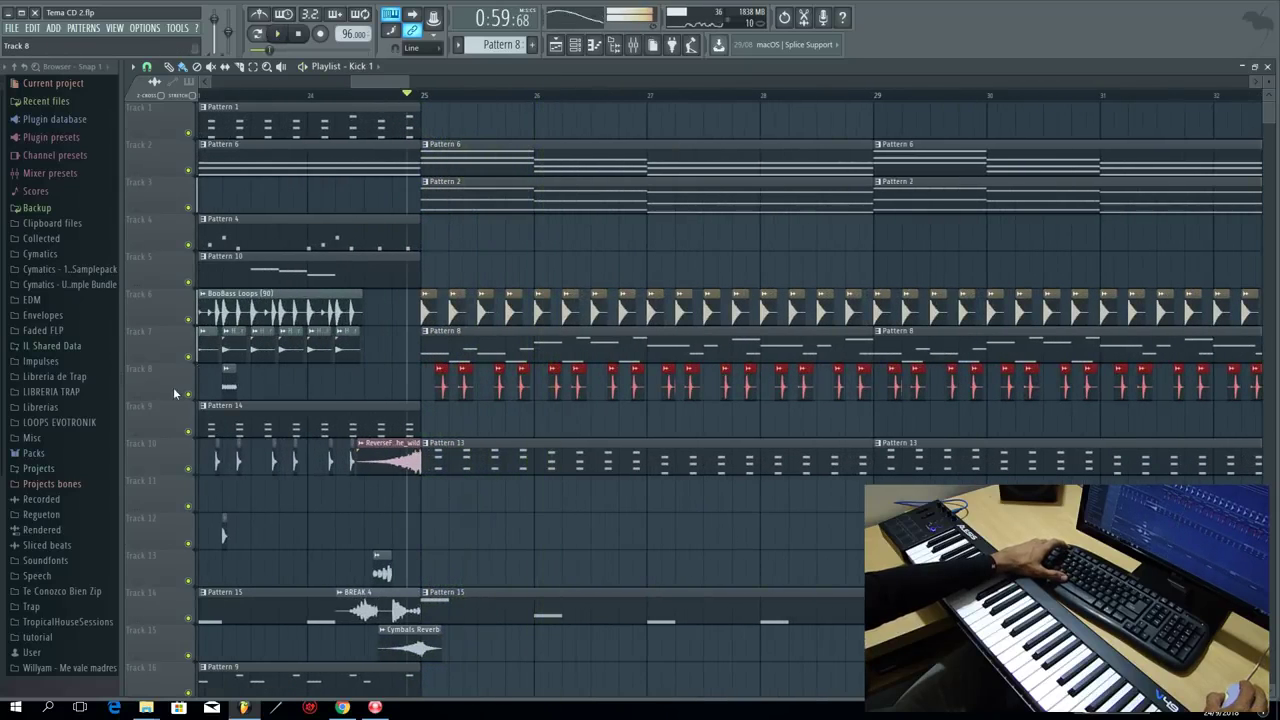
# Step: Solo the kick on track 6, restore all tracks, and listen to the section from bar 25
pyautogui.rightClick(190, 321)
pyautogui.rightClick(191, 321)
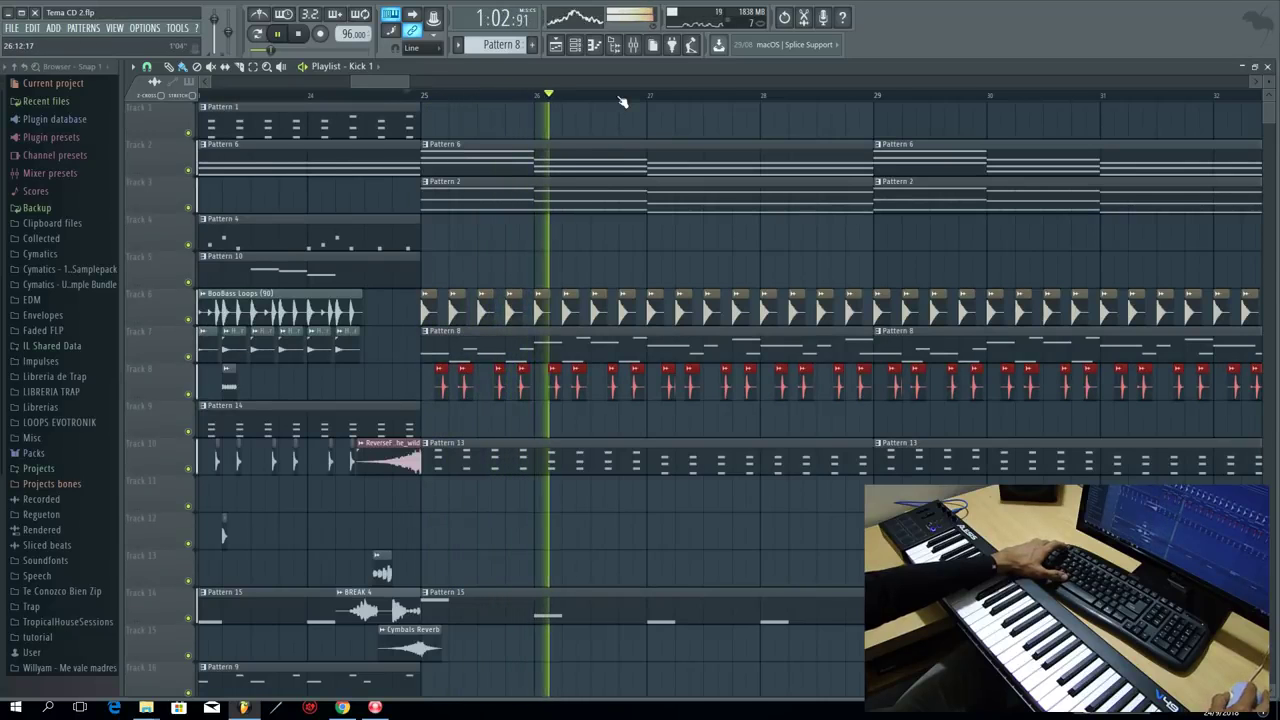
pyautogui.scroll(-2, 616, 105)
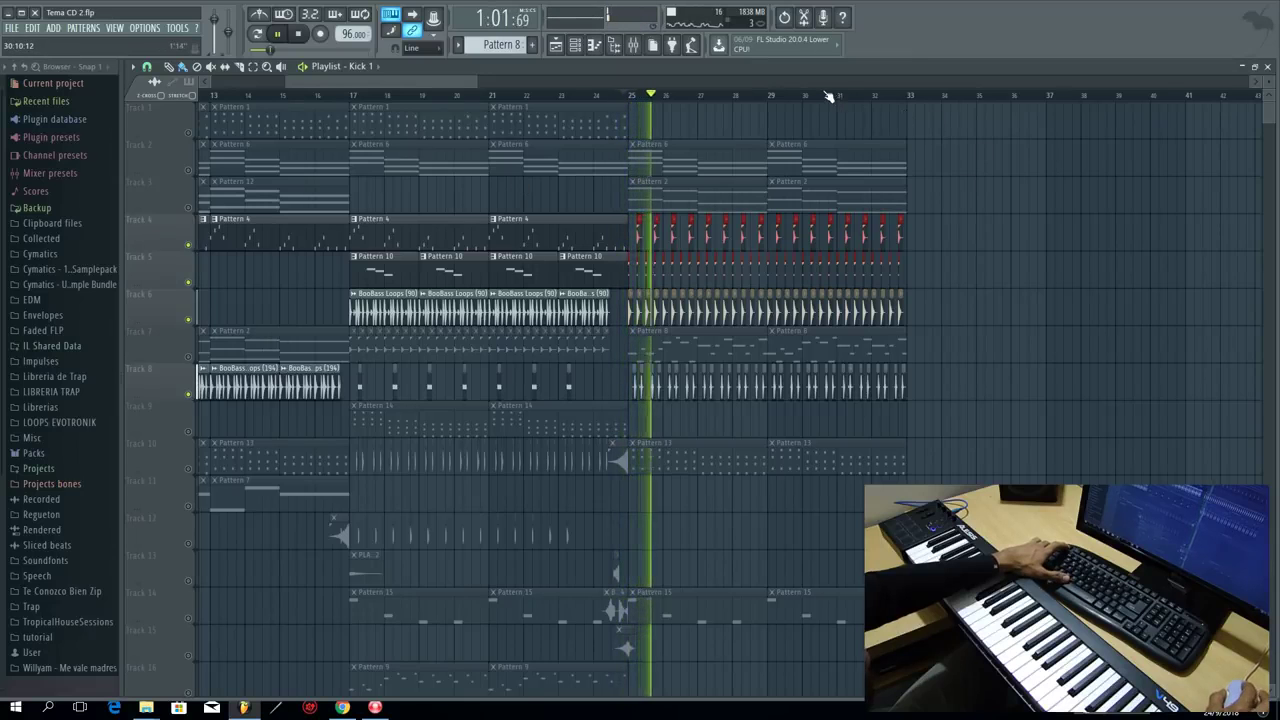
# Step: Solo track 3 to hear Pattern 2 after bar 25, and restore all tracks to audible
pyautogui.scroll(3, 829, 100)
pyautogui.rightClick(192, 210)
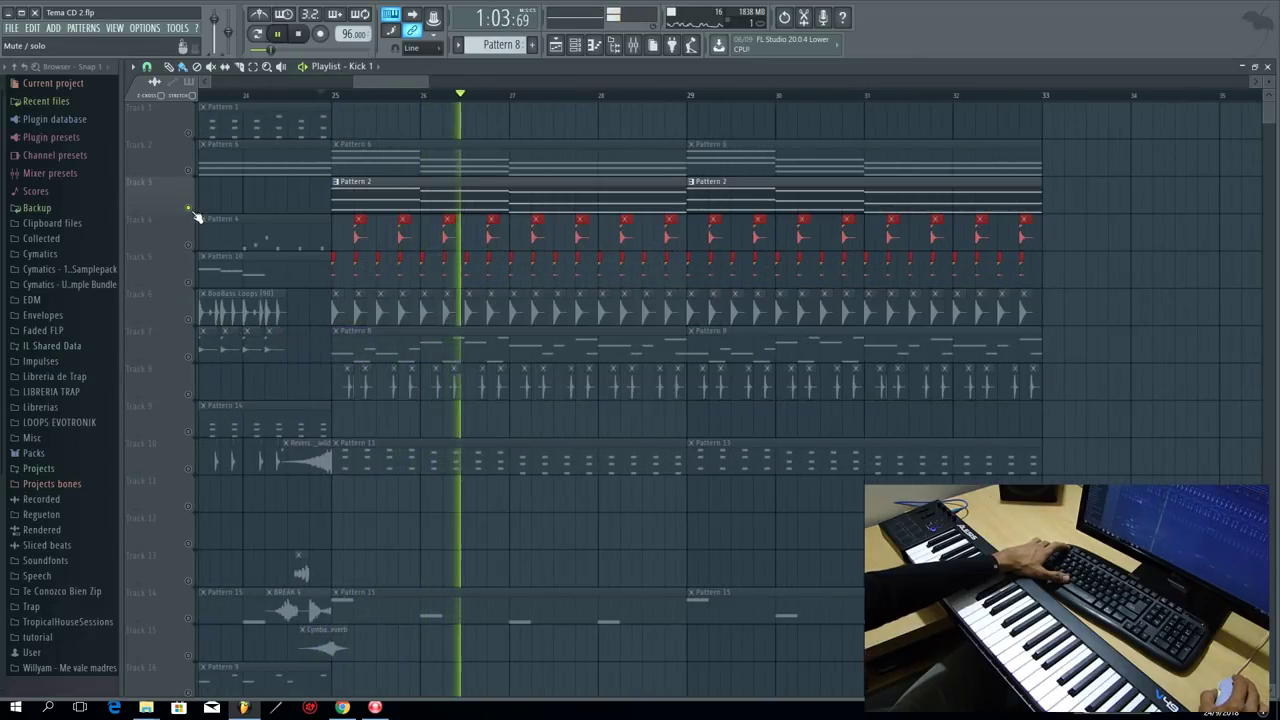
pyautogui.rightClick(192, 210)
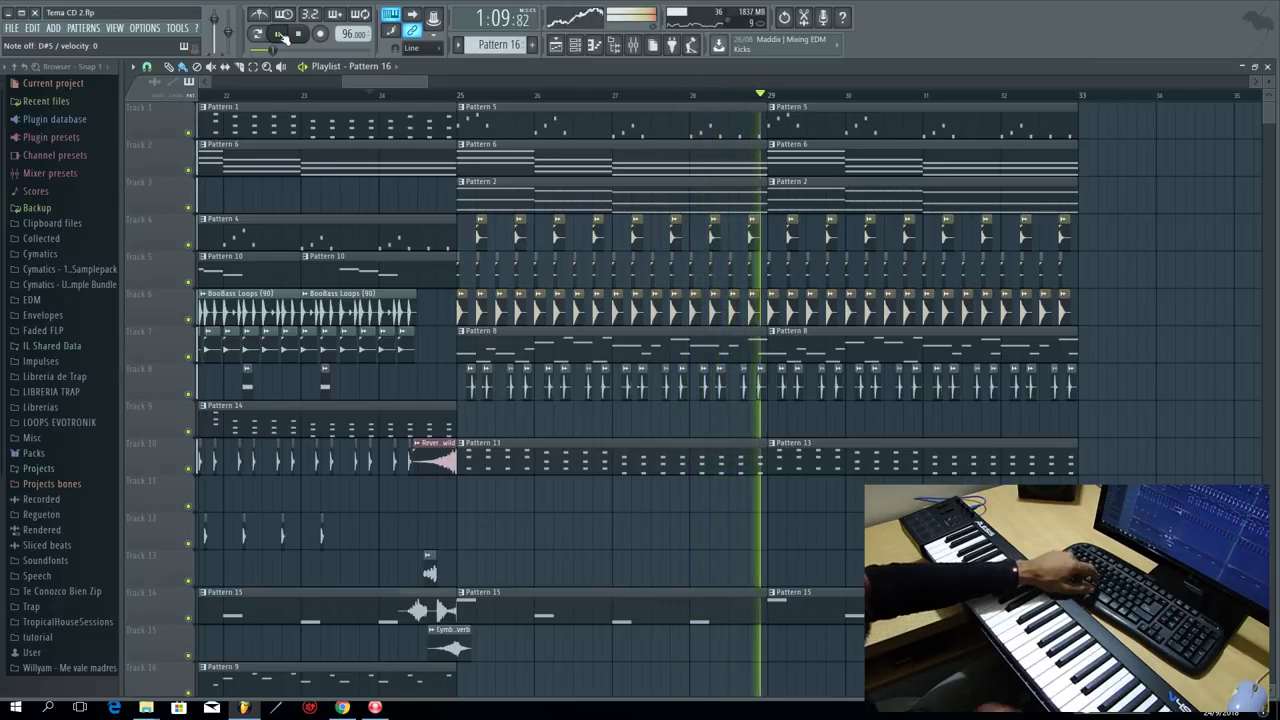
# Step: Move playback to just before bar 25 to hear the section with Pattern 16 on track 11
pyautogui.click(452, 95)
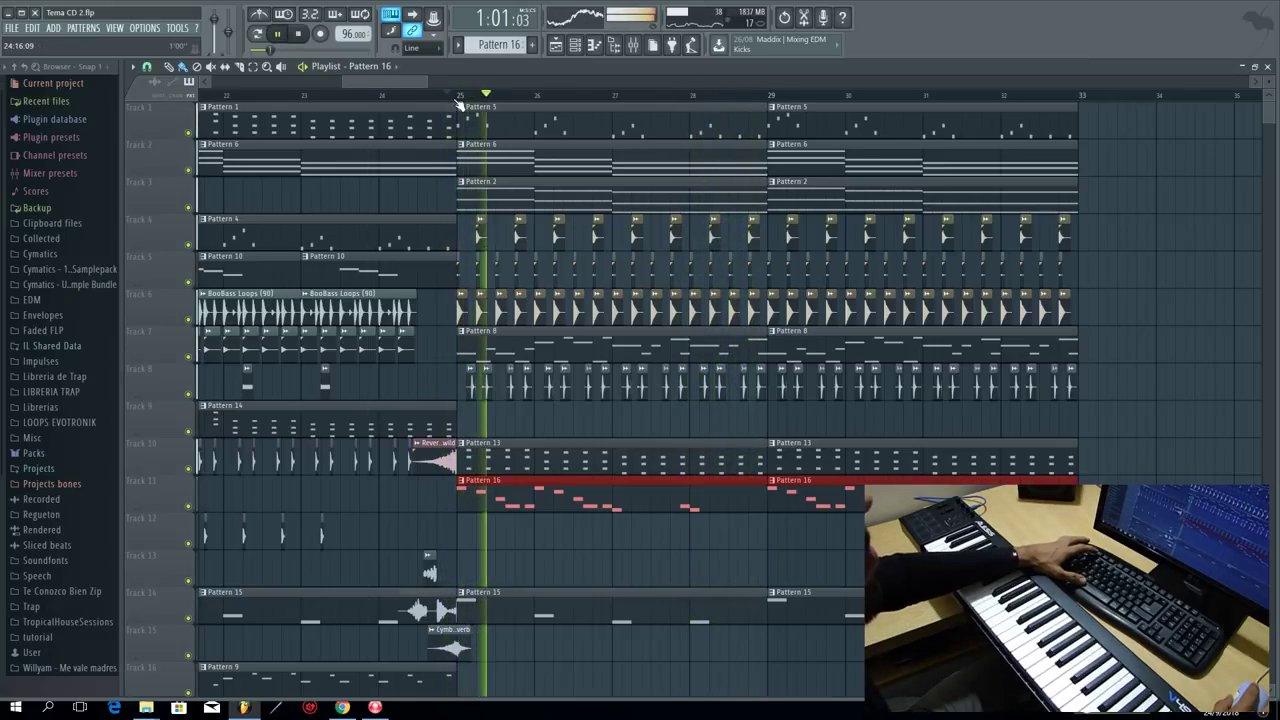